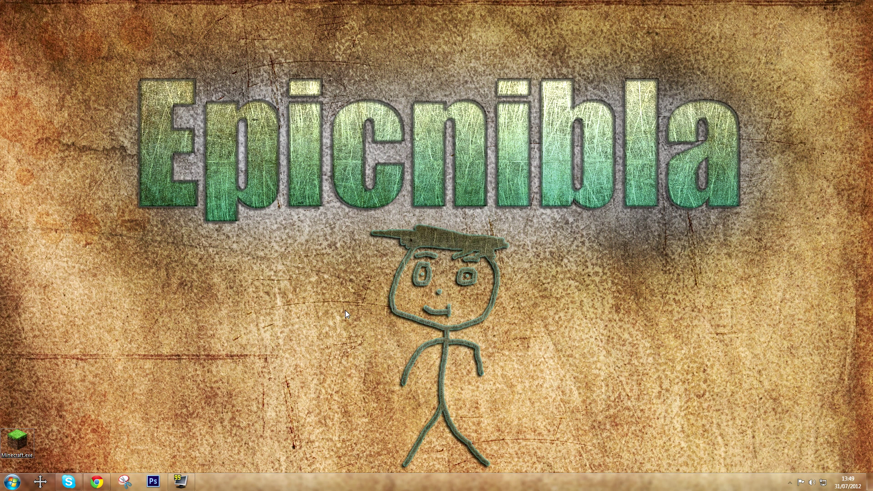
- Launch Minecraft from the desktop shortcut and set the launcher options to force a game update
drag(18, 443, 206, 315)
double_click(230, 307)
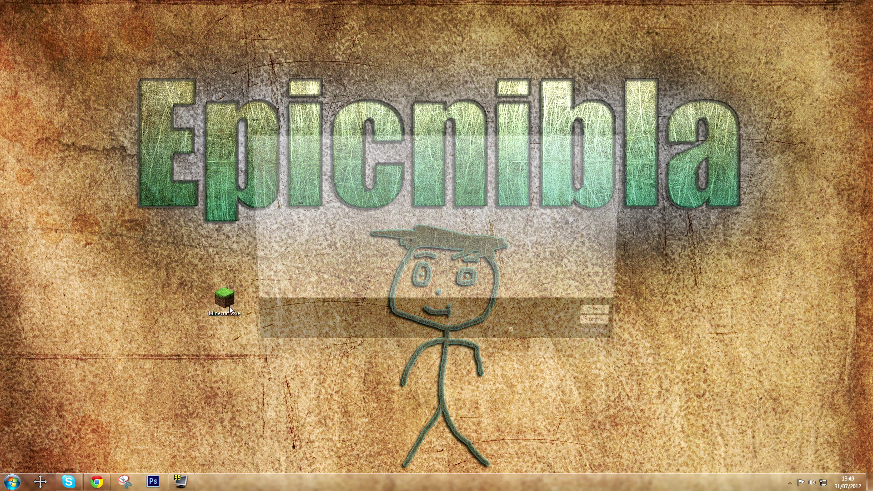
drag(304, 130, 357, 127)
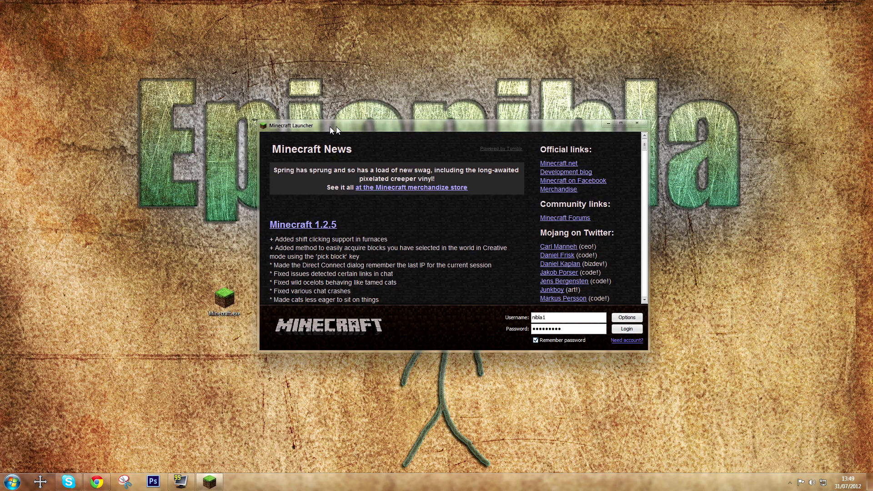
click(670, 316)
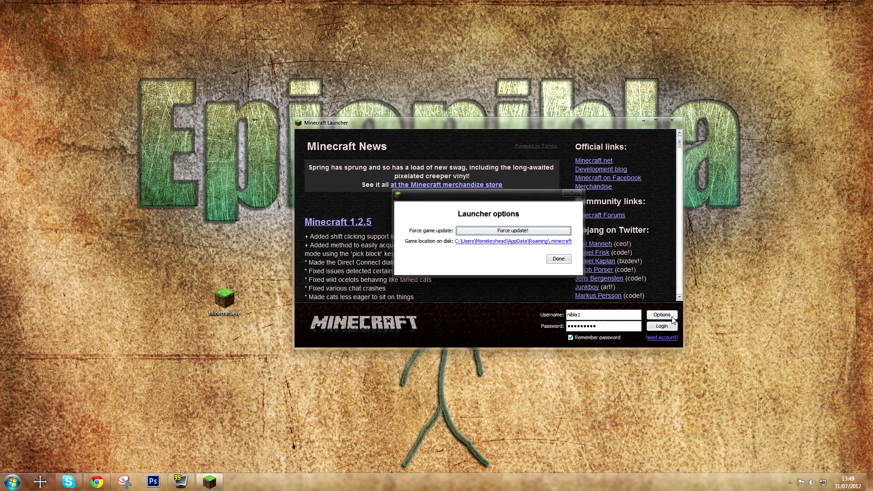
click(529, 233)
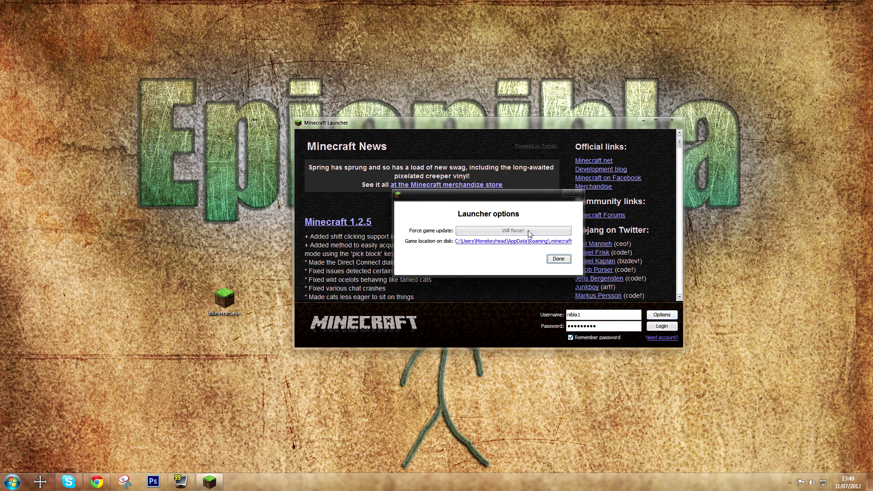
click(558, 259)
- Log in with the saved credentials to run the update, quit the game, and return the Minecraft shortcut to the desktop's lower corner
click(672, 329)
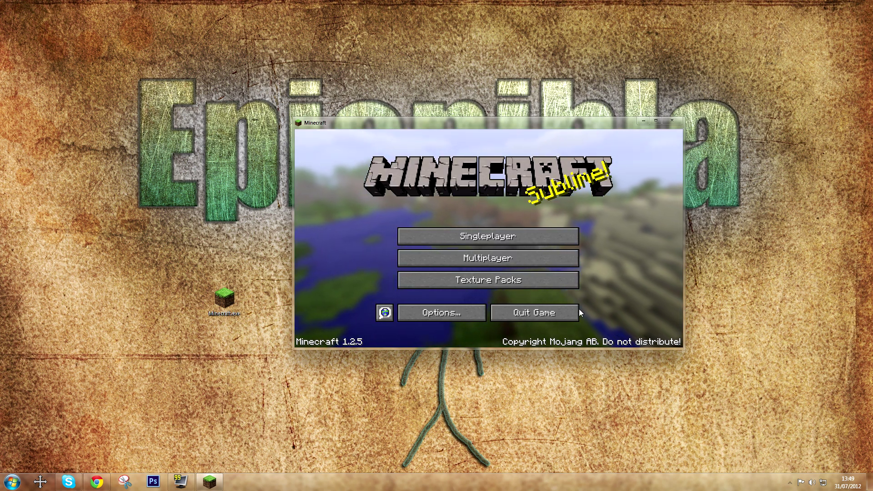
click(561, 312)
drag(226, 303, 40, 445)
- Switch to Chrome and open the "Forge 3.3.7 Minecraft 1.2.5" topic on the Minecraft Forge Releases board
click(97, 482)
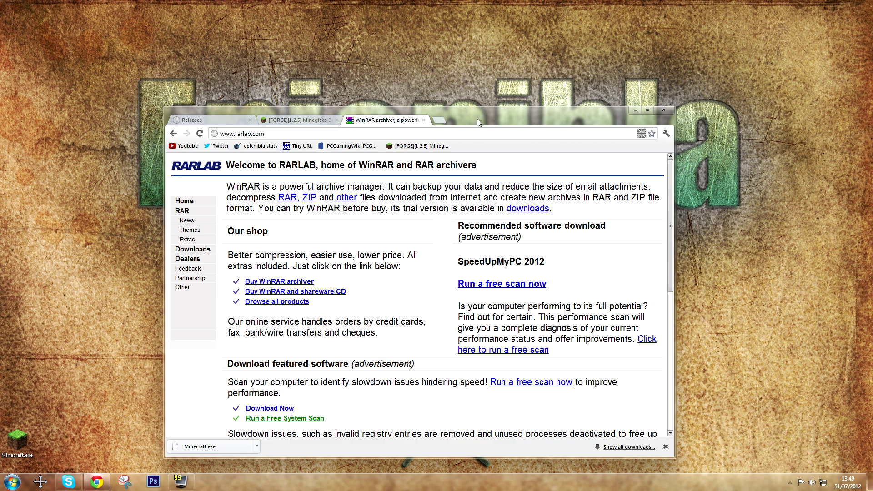
drag(476, 119, 555, 83)
click(291, 85)
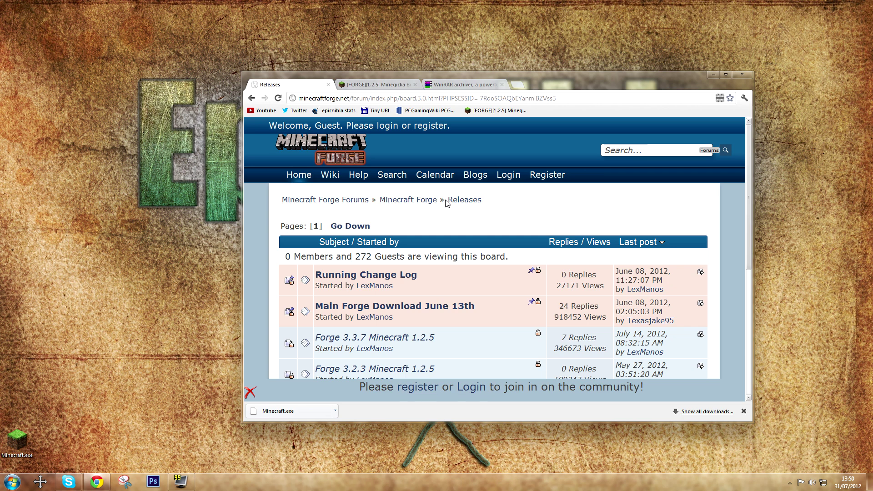
scroll(446, 202, down, 2)
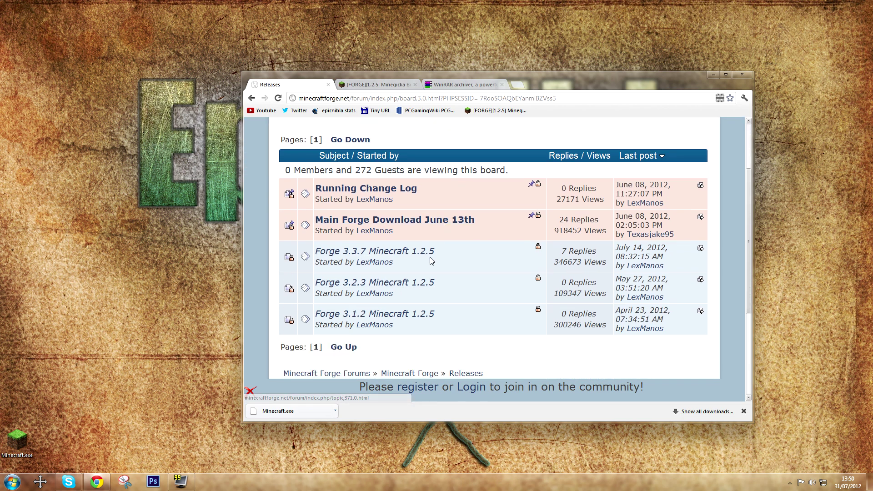
click(406, 255)
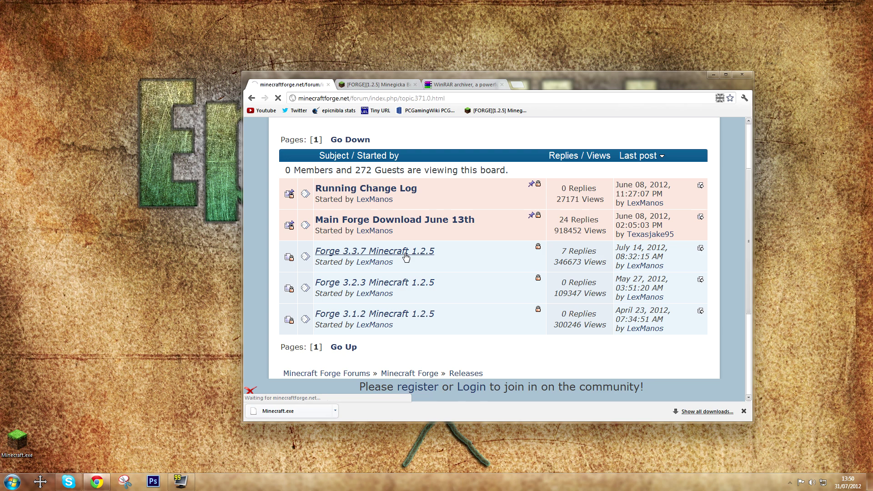
click(744, 411)
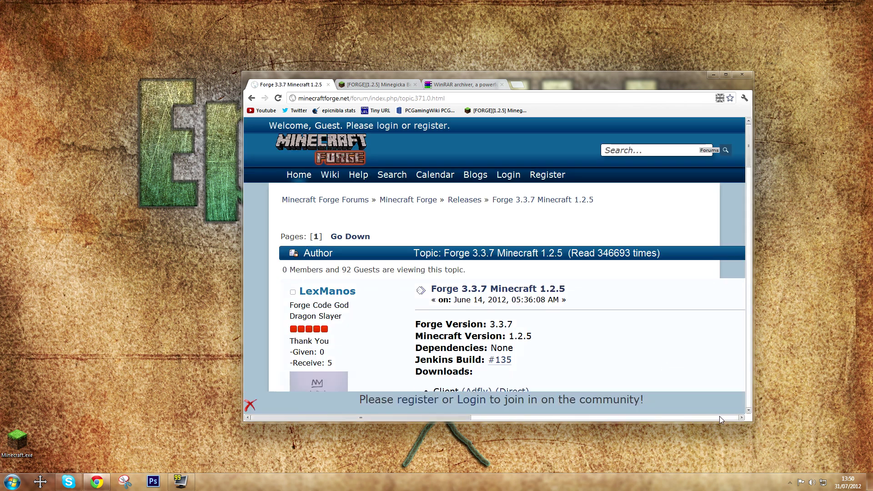
- Download the Forge client through its Direct link and save minecraftforge-client-3.3.7.135.zip to the Desktop
scroll(568, 352, down, 1)
scroll(562, 349, down, 1)
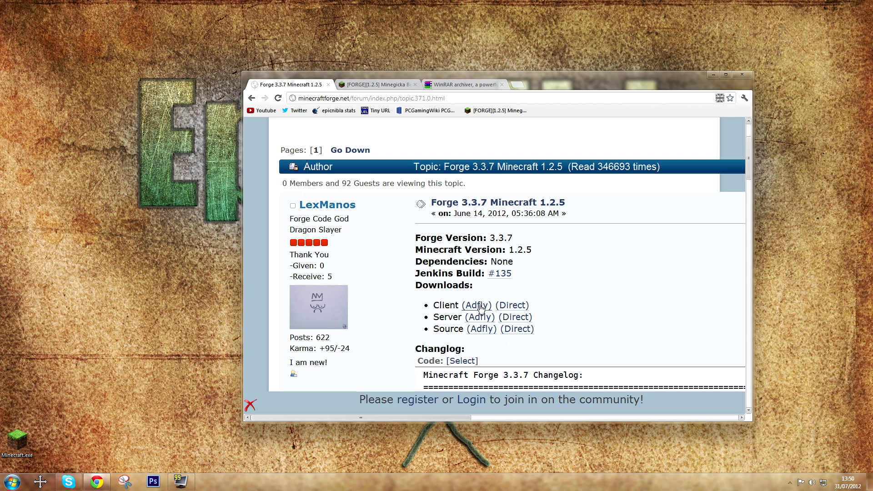
click(513, 309)
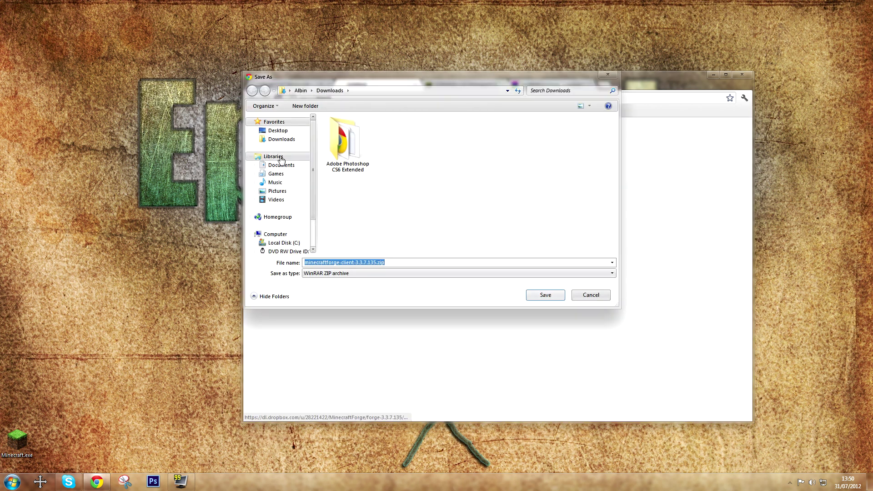
click(275, 124)
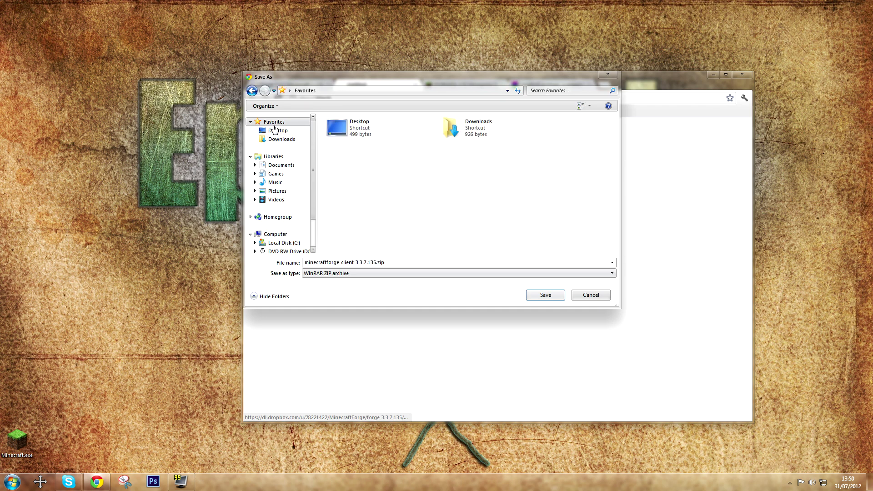
click(275, 131)
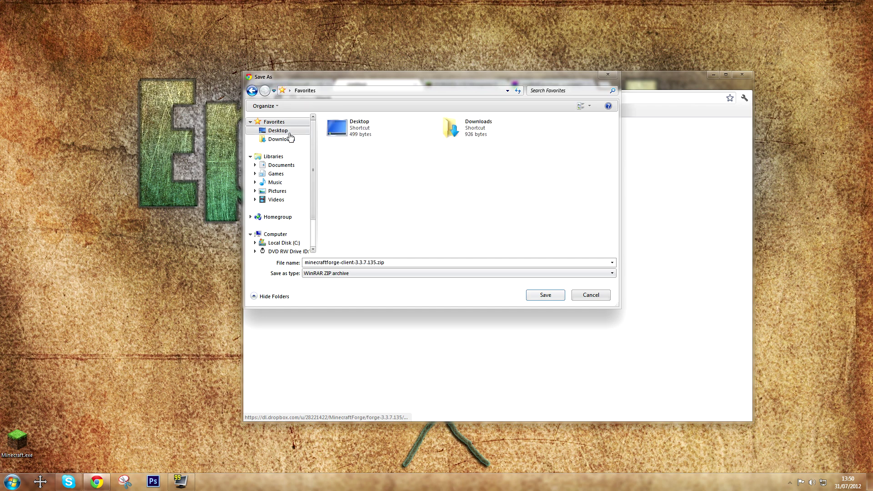
click(538, 298)
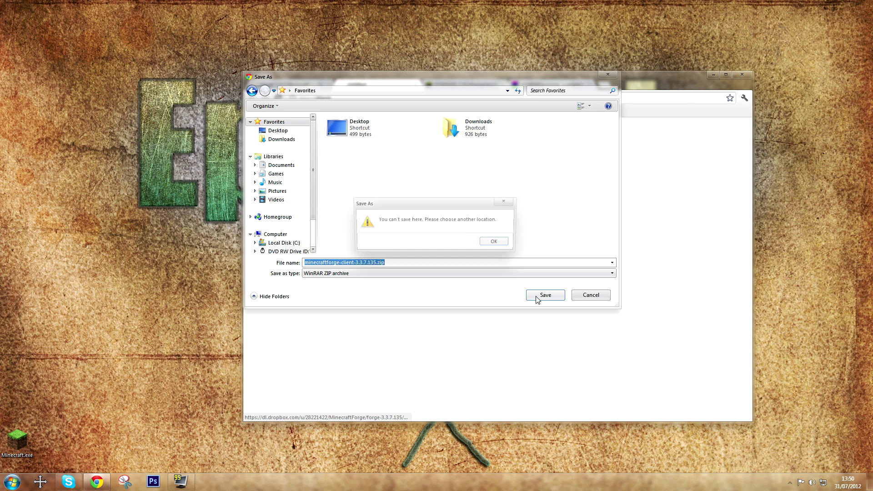
click(500, 243)
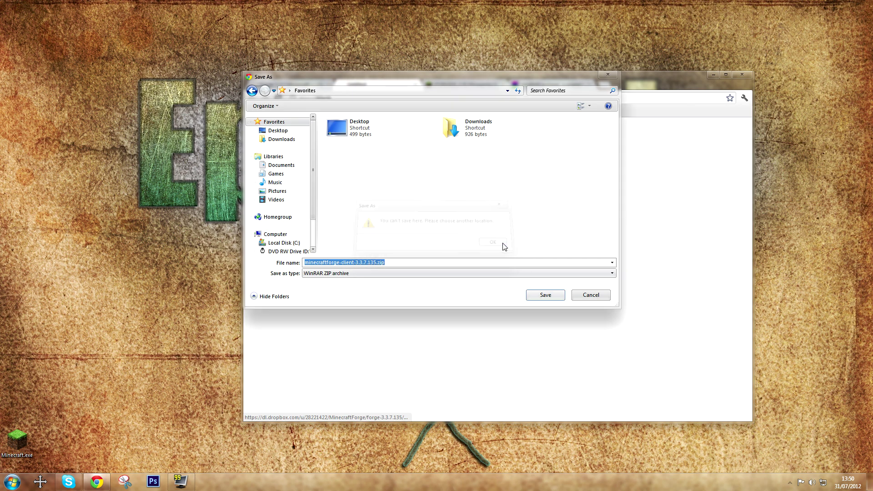
click(291, 132)
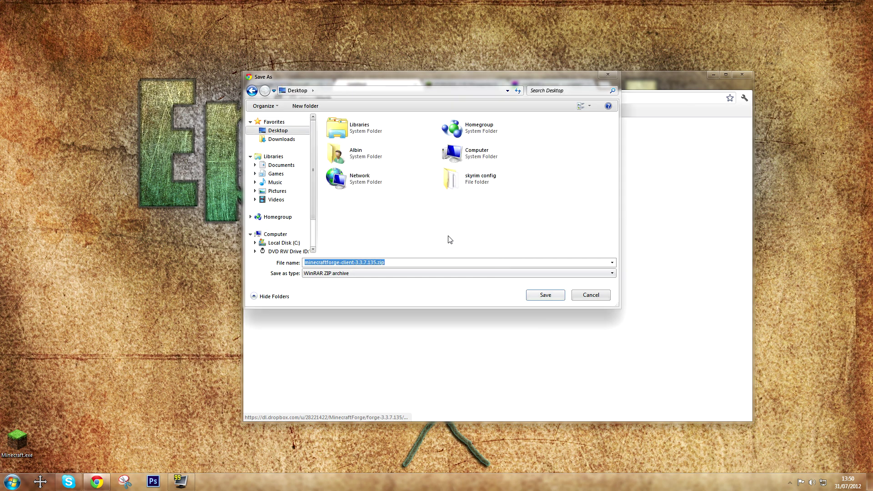
click(555, 295)
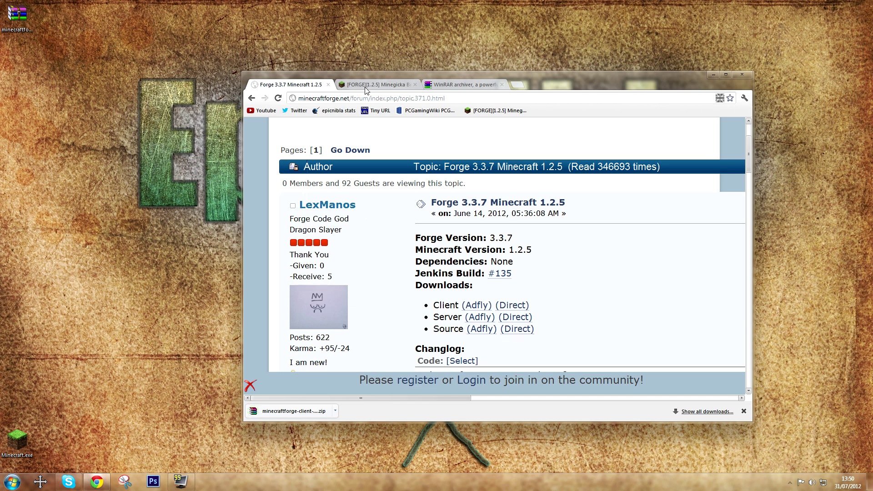
- Close the Forge page and save the zip download of Minegicka 1B0 from the mod's forum page to the Desktop
click(328, 84)
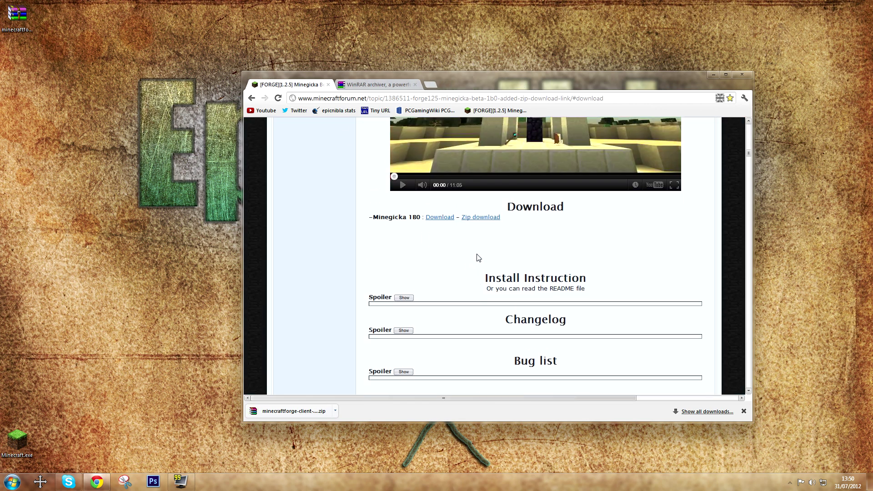
click(474, 226)
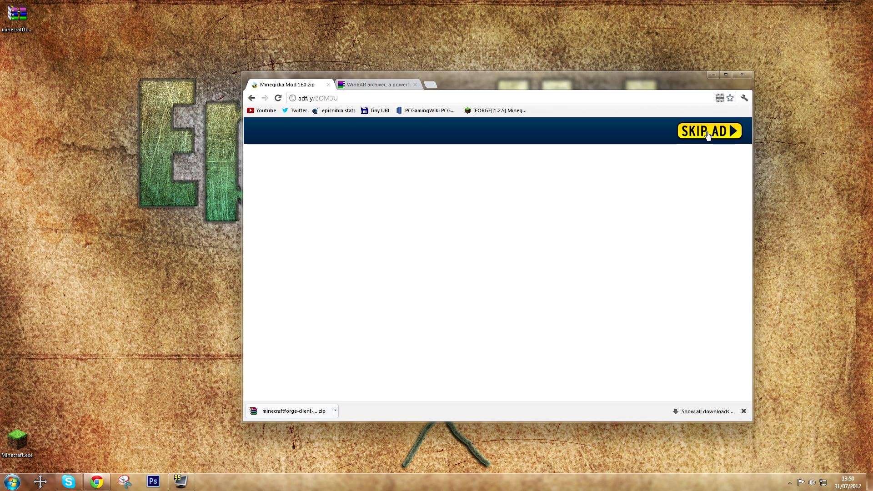
click(707, 133)
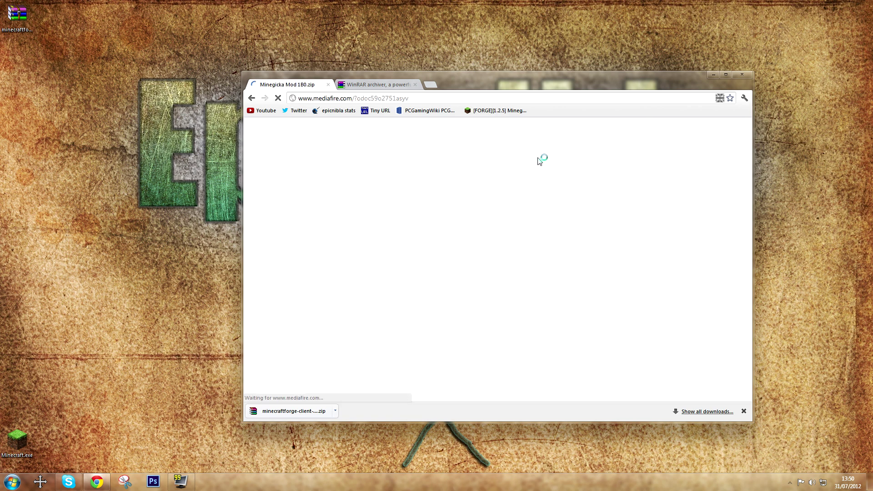
click(541, 279)
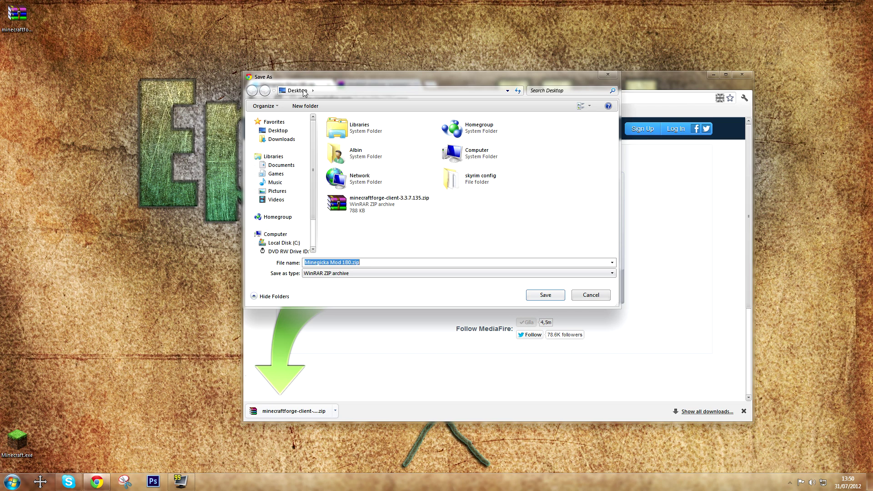
click(550, 299)
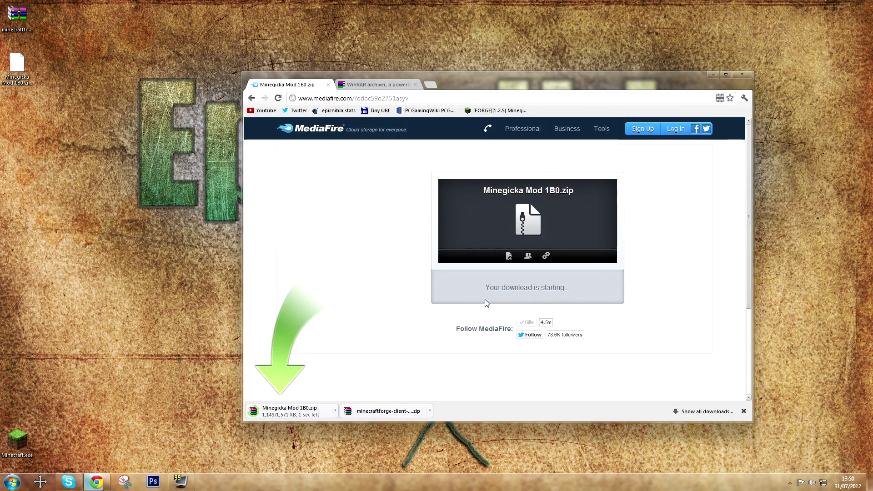
- Show the WinRAR website, close the mod's download page, and close the browser
click(372, 84)
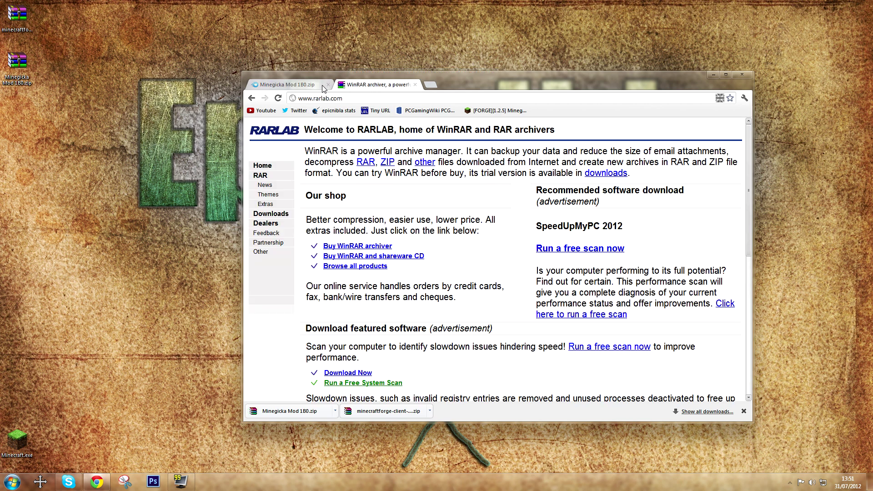
click(327, 85)
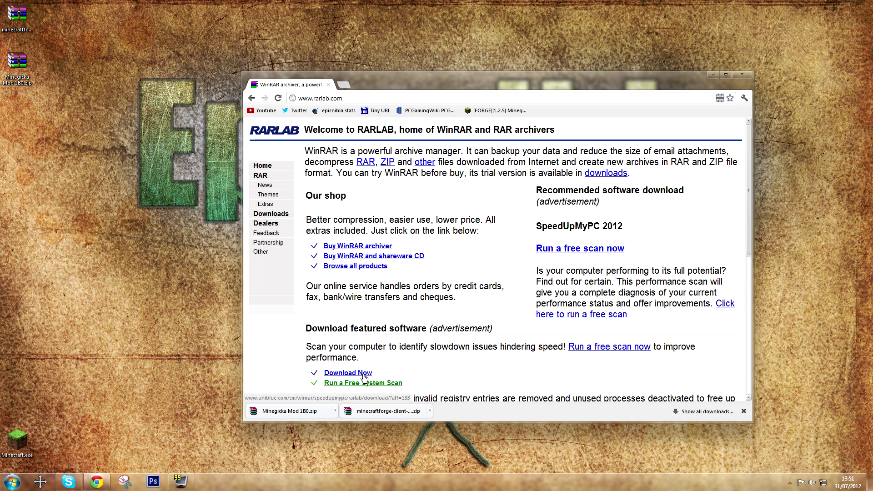
click(743, 75)
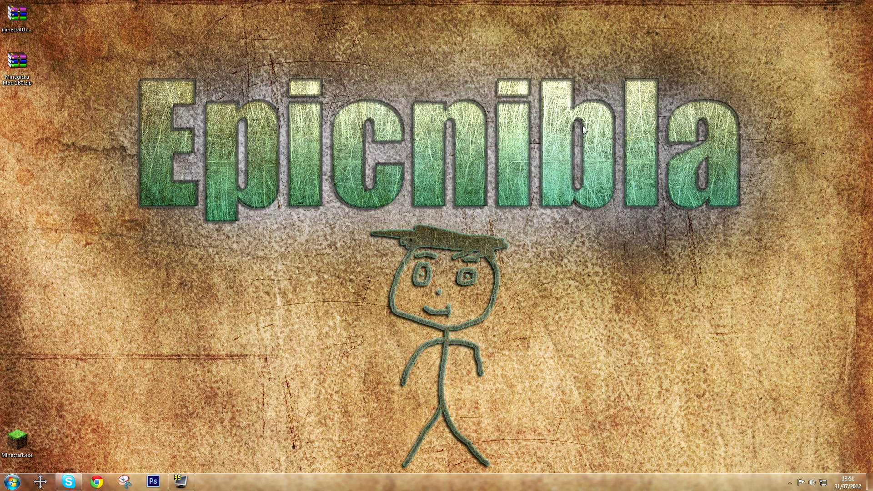
- Move the two downloaded zip archives next to the Minecraft shortcut on the desktop
drag(125, 256, 123, 310)
drag(6, 11, 76, 436)
drag(121, 319, 145, 418)
- Open the %appdata% location from the Windows search and go into the .minecraft folder
click(12, 482)
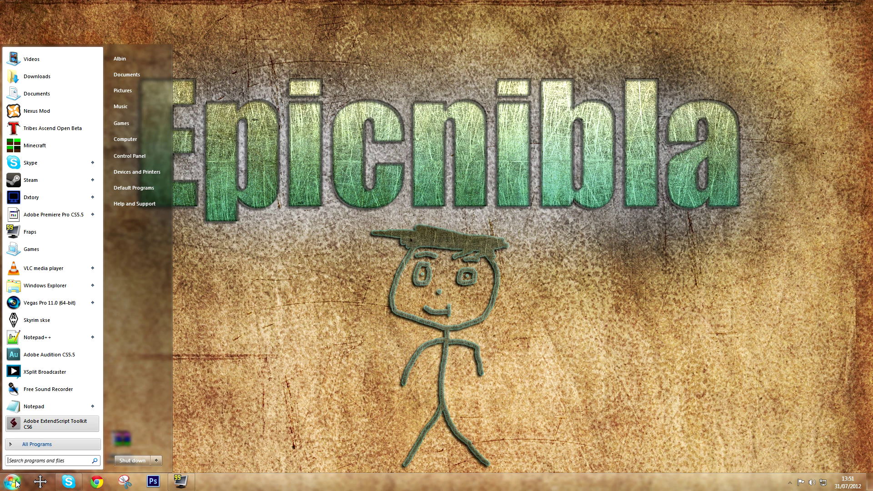
text(%appda)
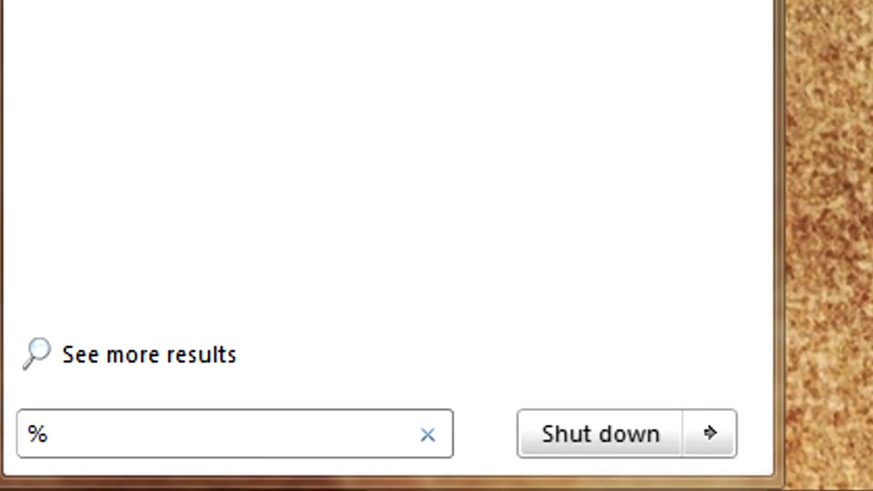
text(ta%)
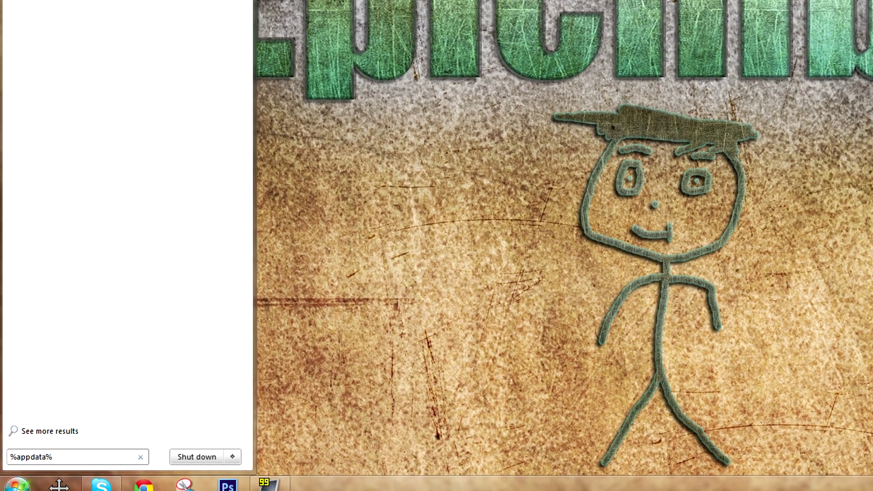
key(Return)
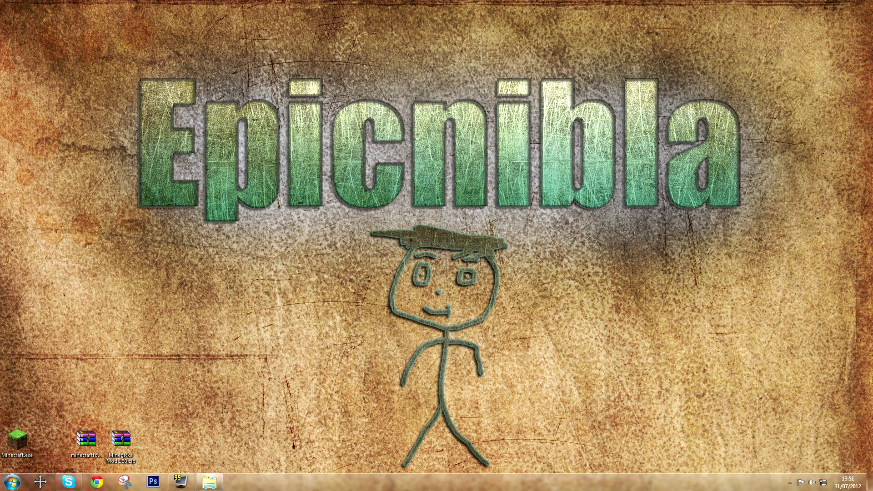
drag(219, 132, 438, 86)
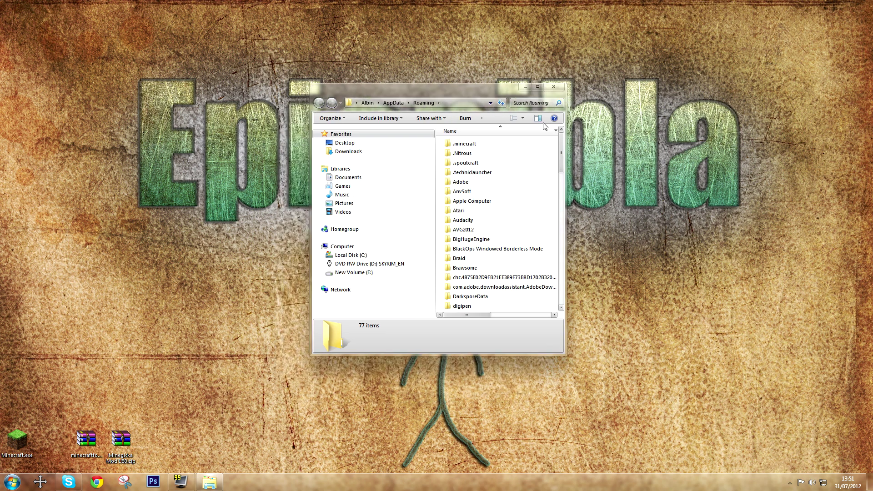
double_click(465, 144)
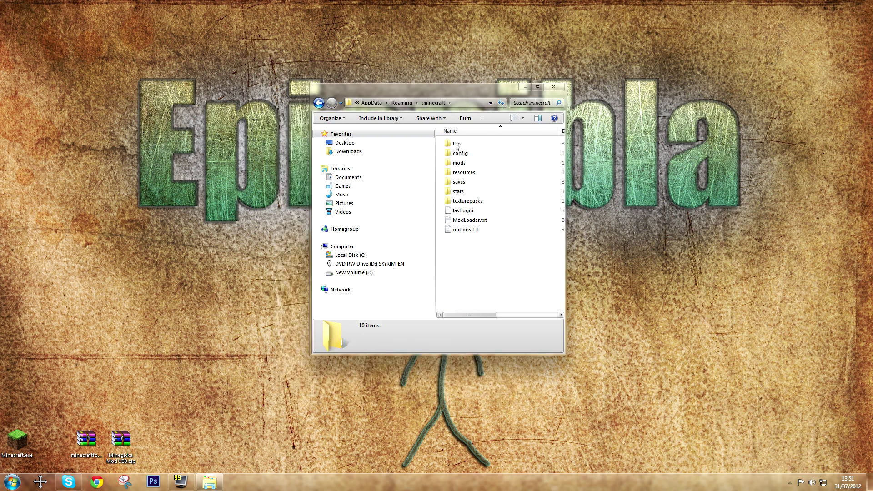
- Open the Minecraft Forge client archive in WinRAR, dismiss the licence reminder, and place its window beside the .minecraft folder window
double_click(93, 441)
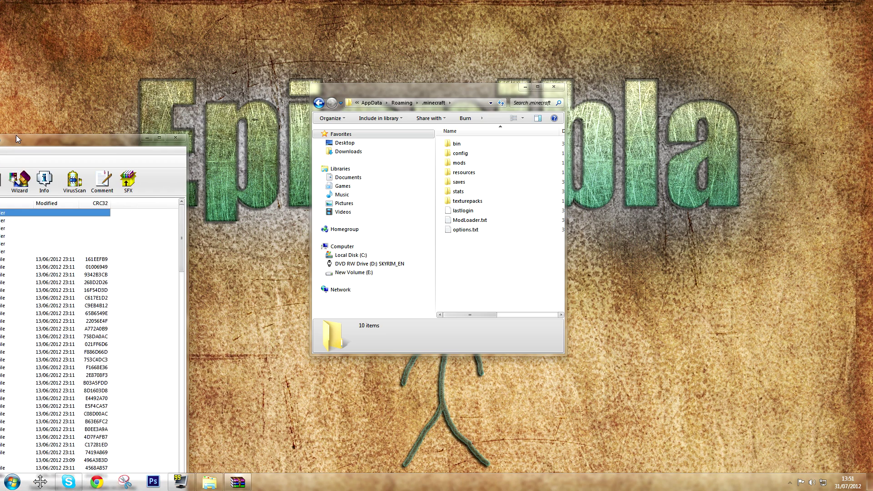
click(263, 226)
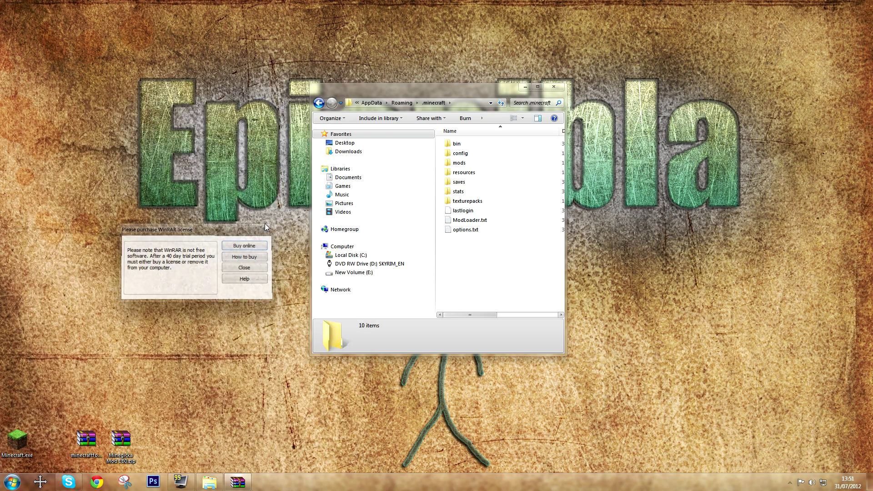
drag(225, 144, 872, 68)
drag(391, 90, 241, 78)
- Go into the bin folder and open minecraft.jar in WinRAR, dismissing the licence reminder
double_click(311, 132)
right_click(312, 180)
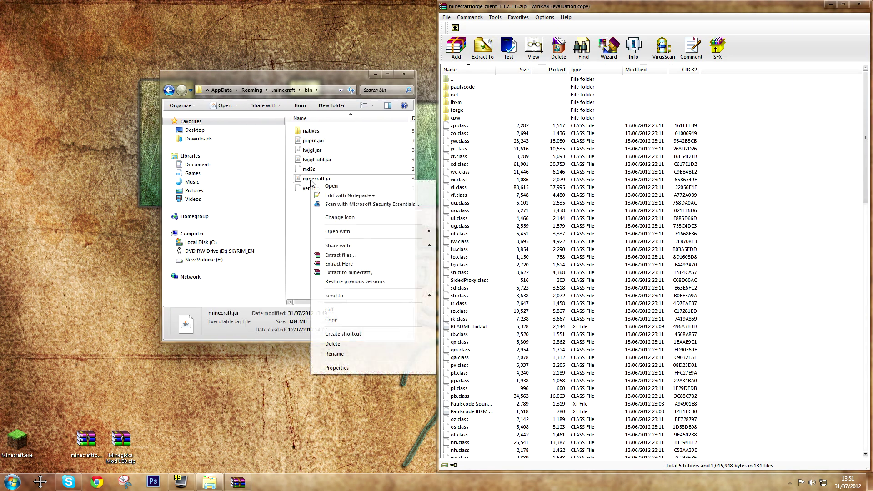
mouse_move(345, 231)
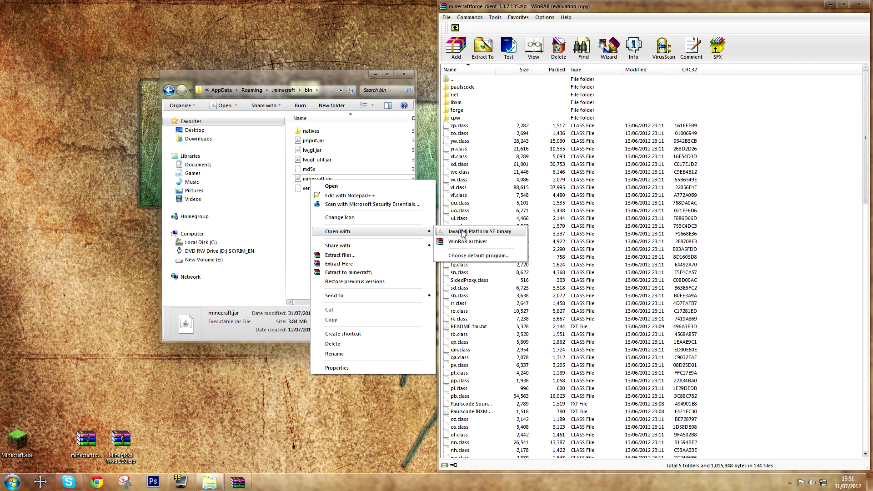
click(469, 242)
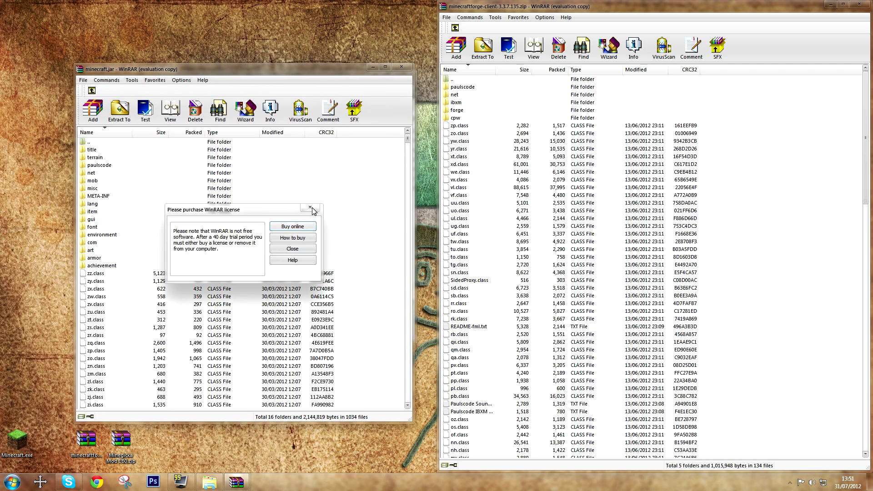
key(Escape)
key(Escape)
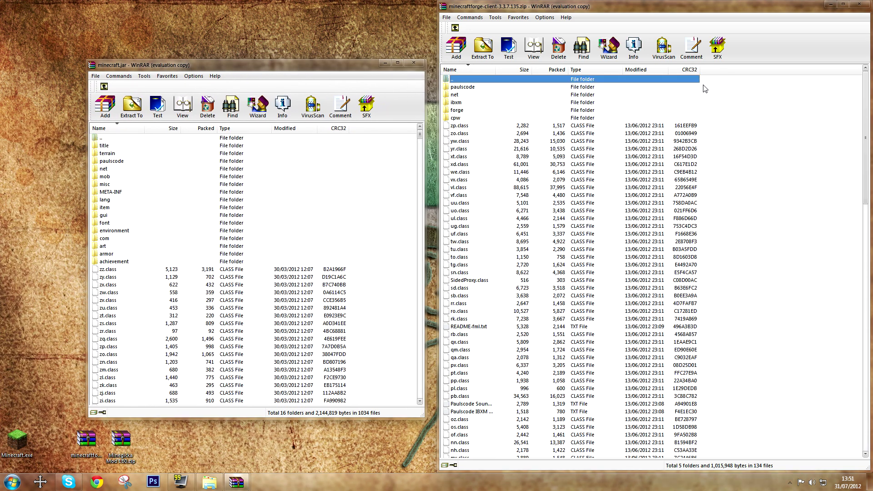
- Add all files and folders of the Forge client archive to minecraft.jar with the default archive settings, and close the Forge archive
drag(703, 86, 590, 457)
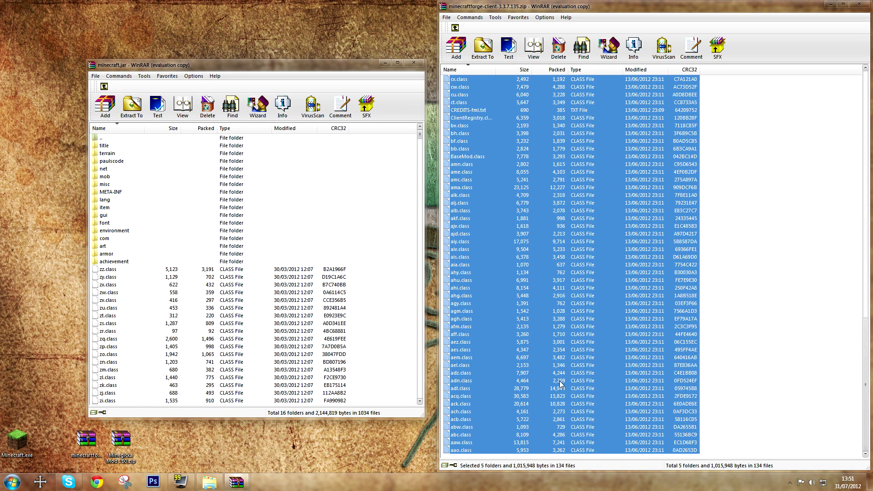
drag(563, 385, 395, 307)
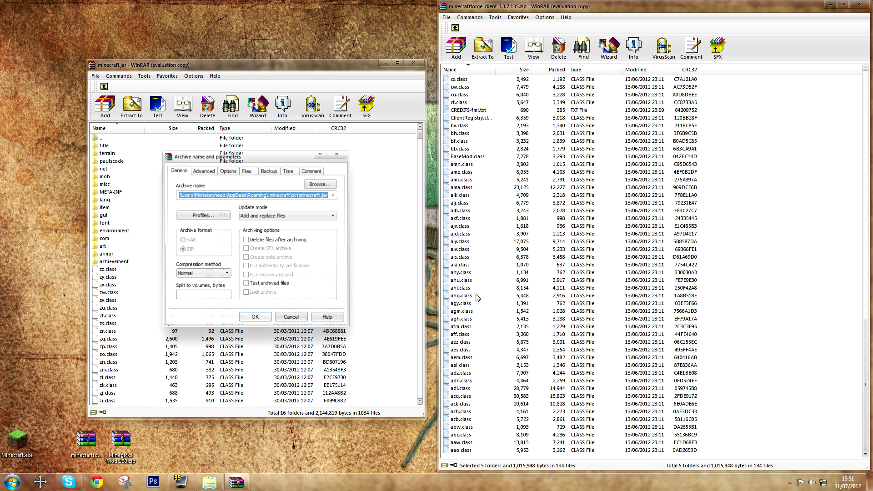
click(261, 319)
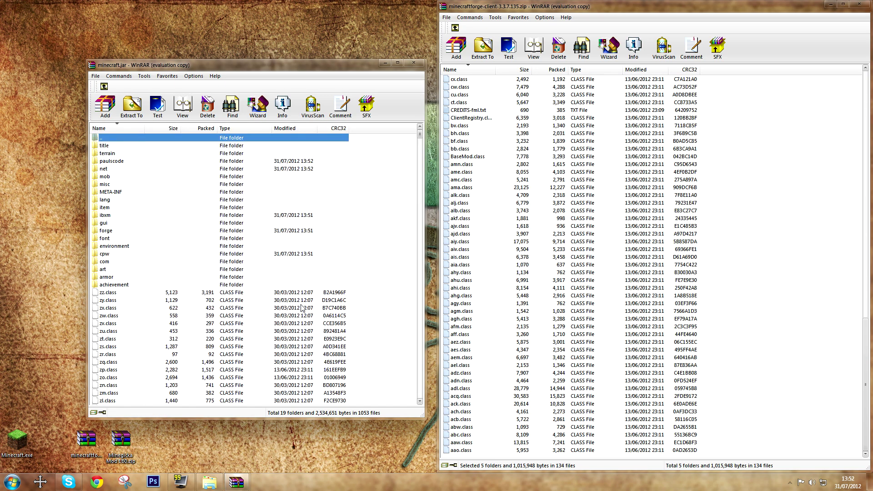
click(859, 5)
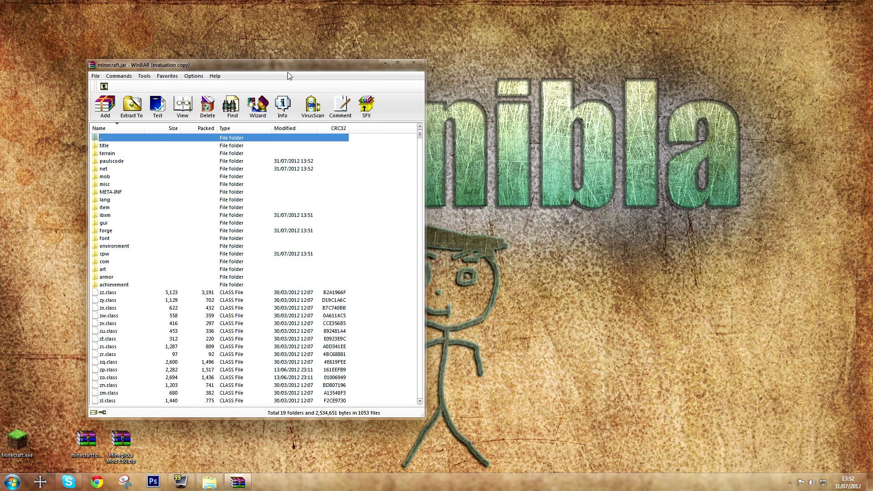
- Open Minegicka Mod 180.zip and the Minegicka 180.zip archive inside it, keeping the minecraft.jar window reachable between them
drag(288, 67, 530, 58)
double_click(121, 457)
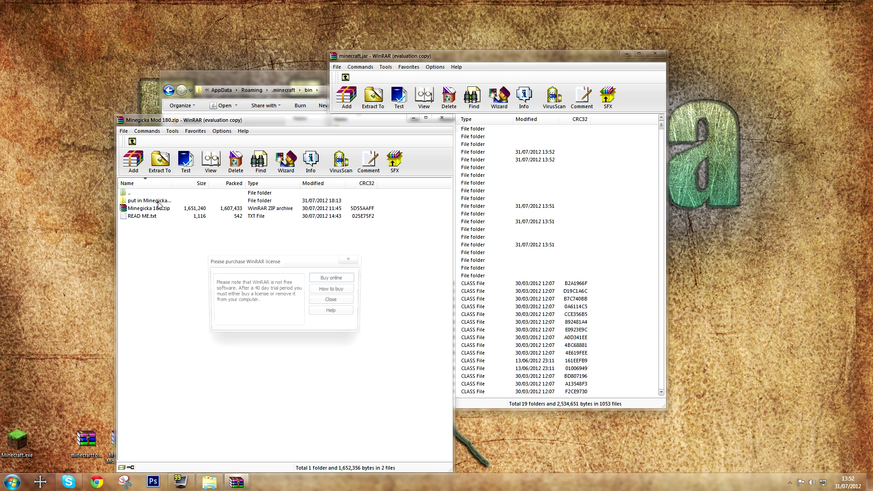
click(349, 261)
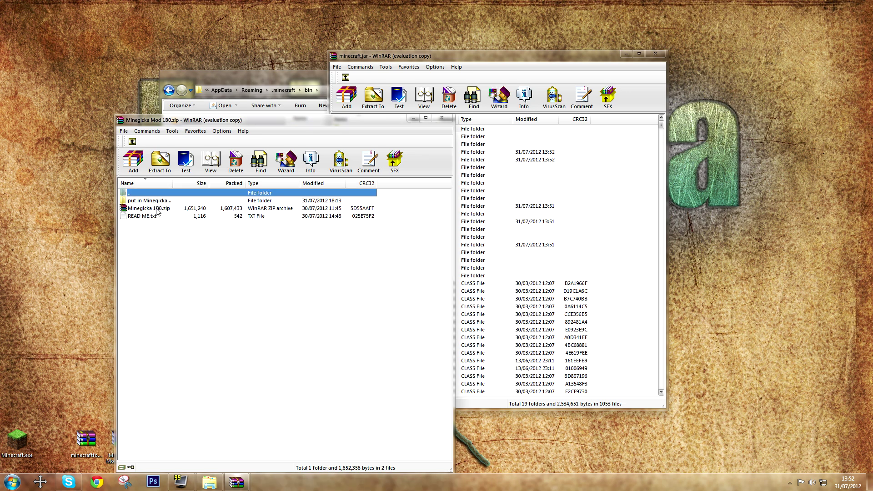
double_click(150, 208)
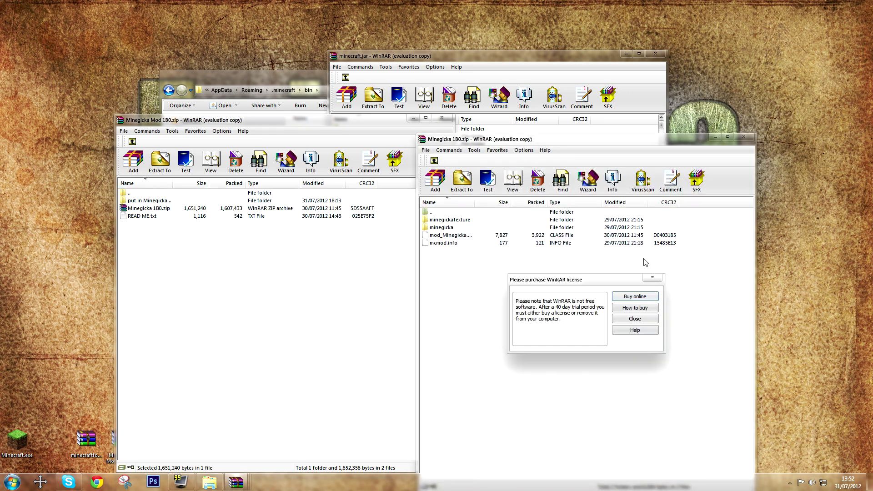
click(663, 279)
drag(532, 143, 653, 114)
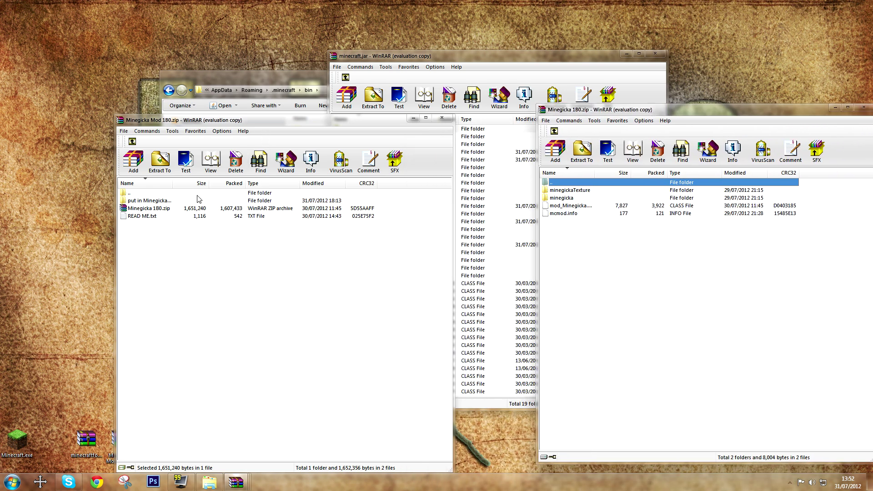
- Add the full contents of Minegicka 180.zip to minecraft.jar and delete the META-INF folder from minecraft.jar
drag(572, 245, 511, 207)
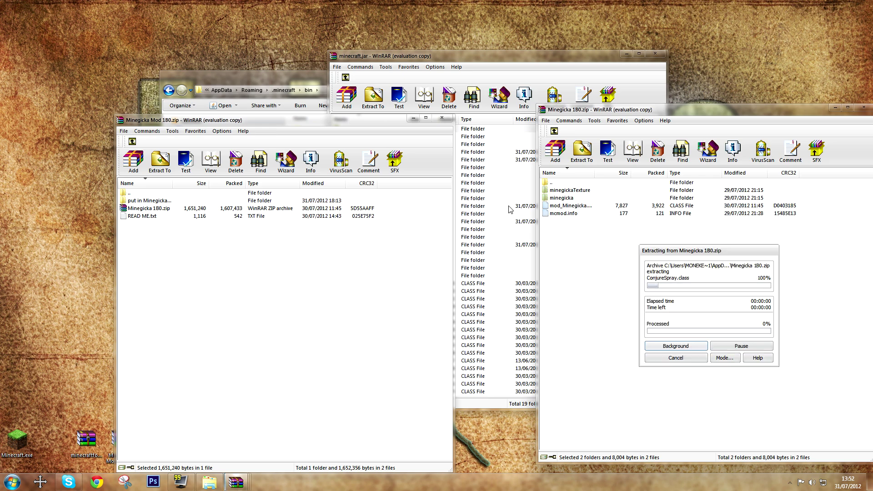
click(497, 309)
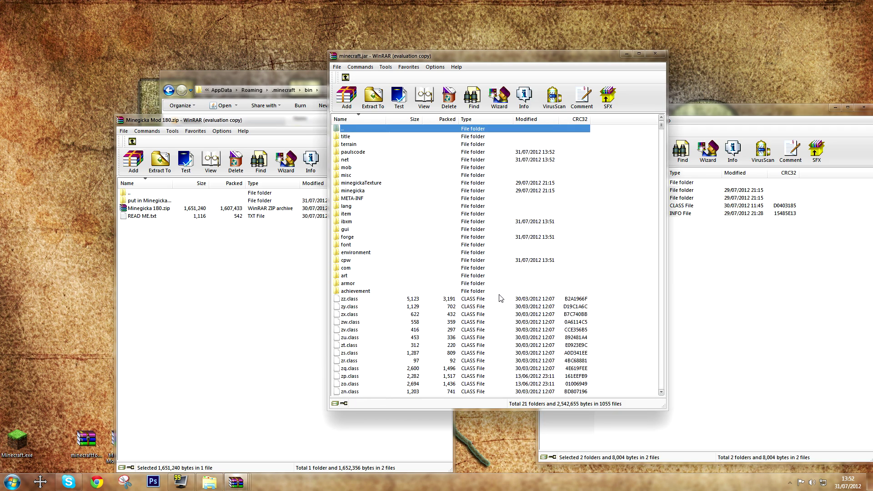
click(364, 199)
key(Delete)
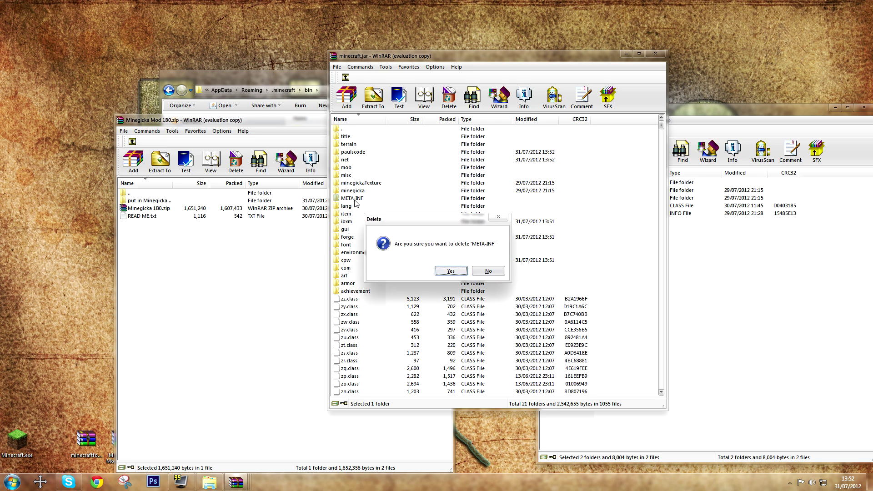
click(450, 271)
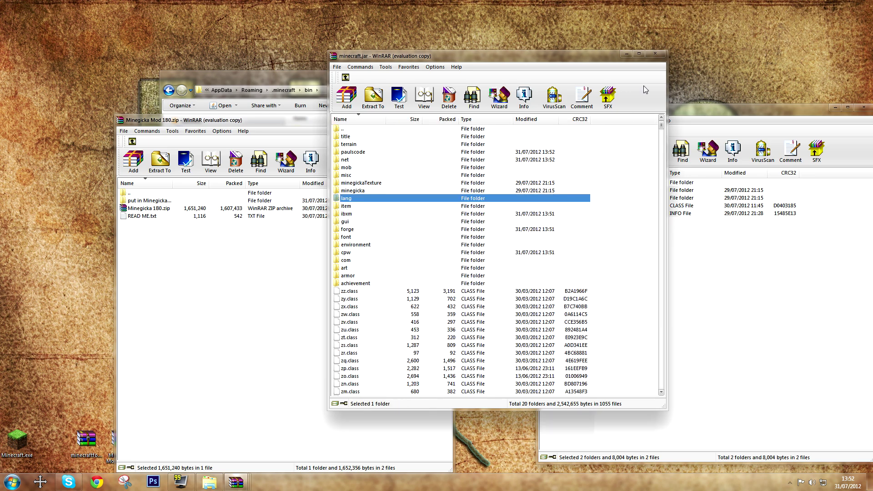
click(654, 54)
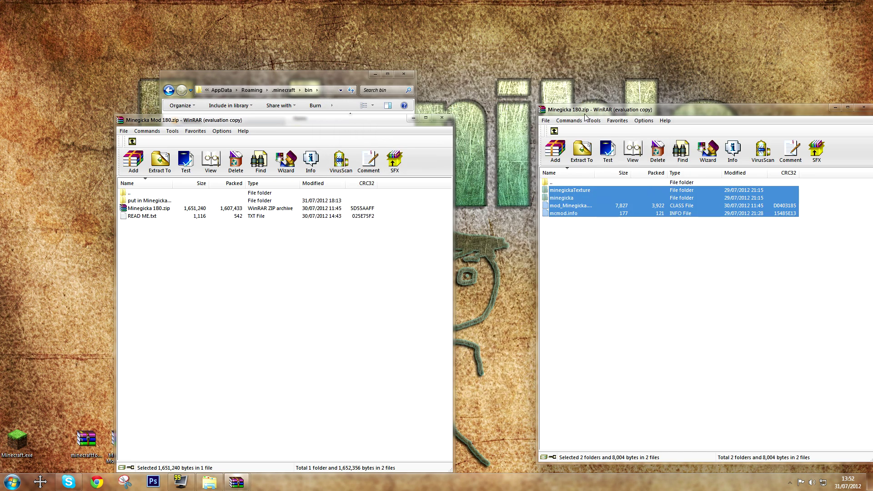
- Go back to the .minecraft folder and create a new folder named Minegicka in it
drag(337, 85, 516, 72)
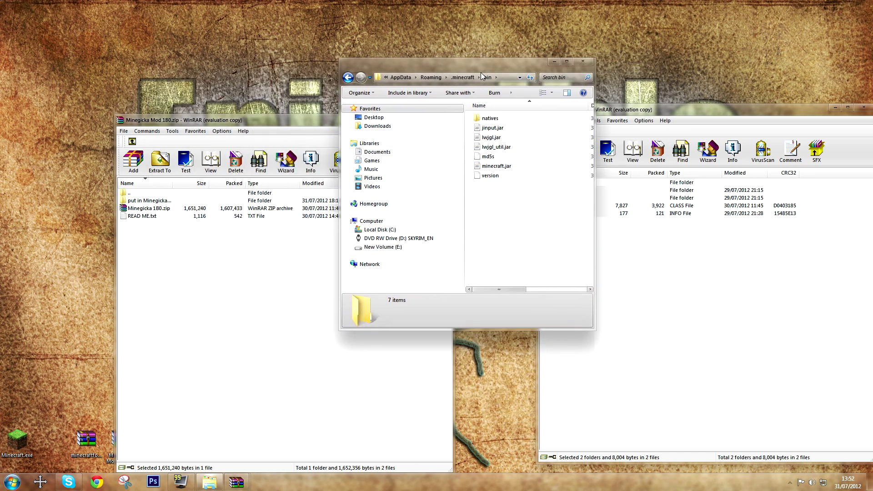
click(462, 78)
right_click(500, 226)
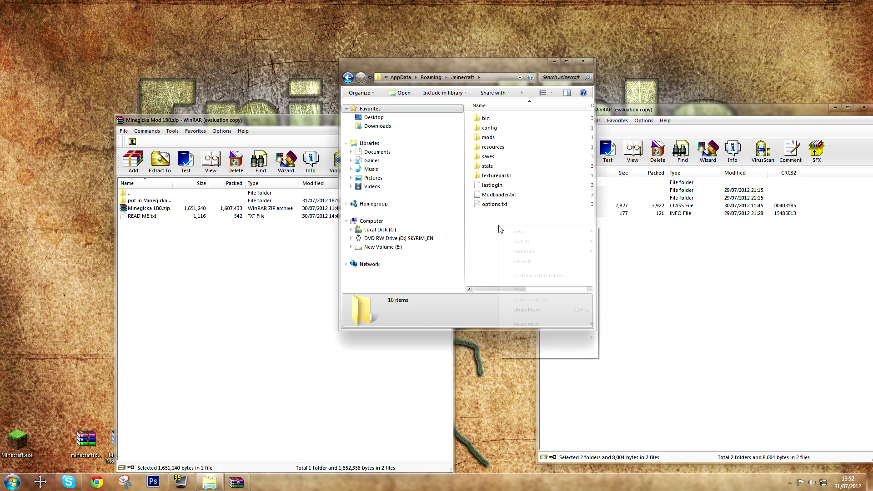
mouse_move(539, 337)
click(614, 173)
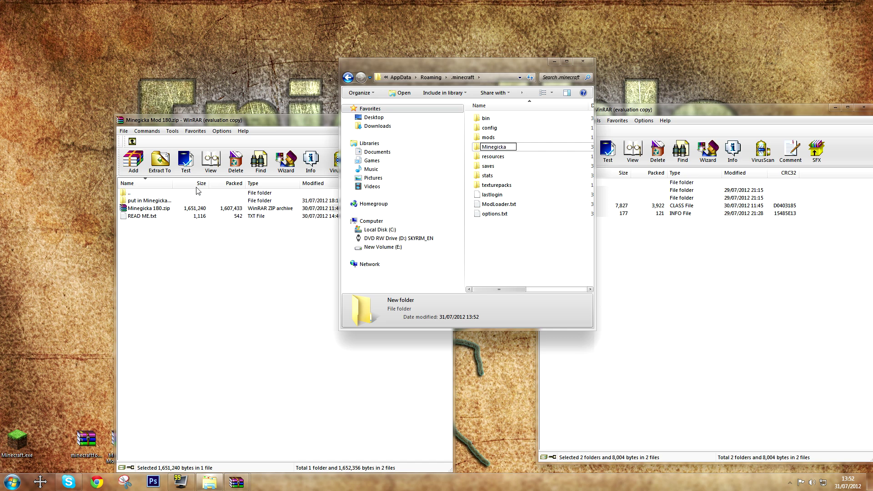
click(162, 201)
right_click(162, 201)
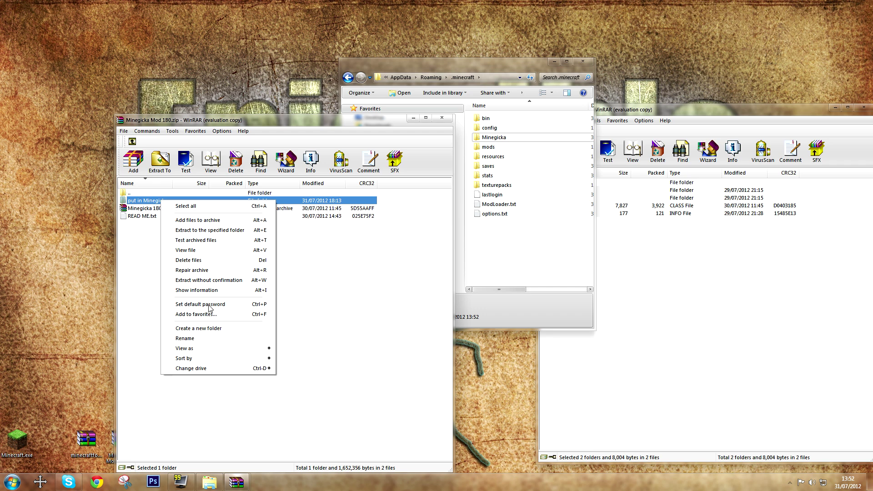
click(205, 340)
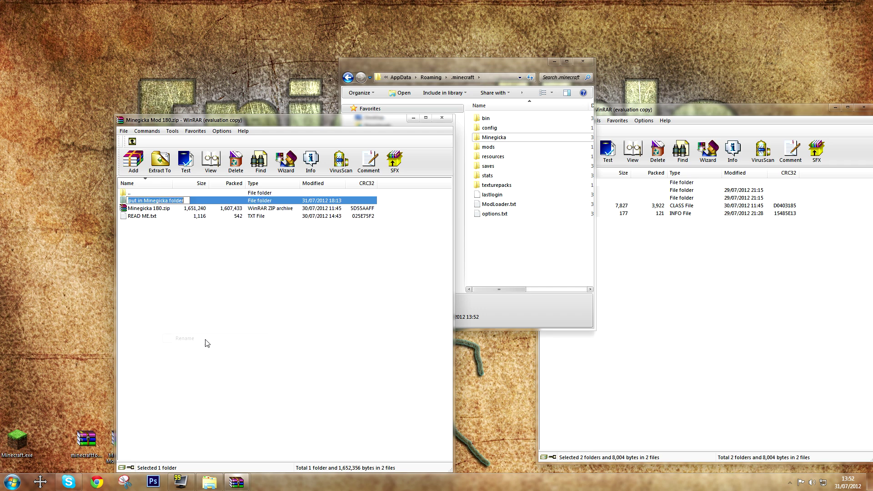
click(176, 263)
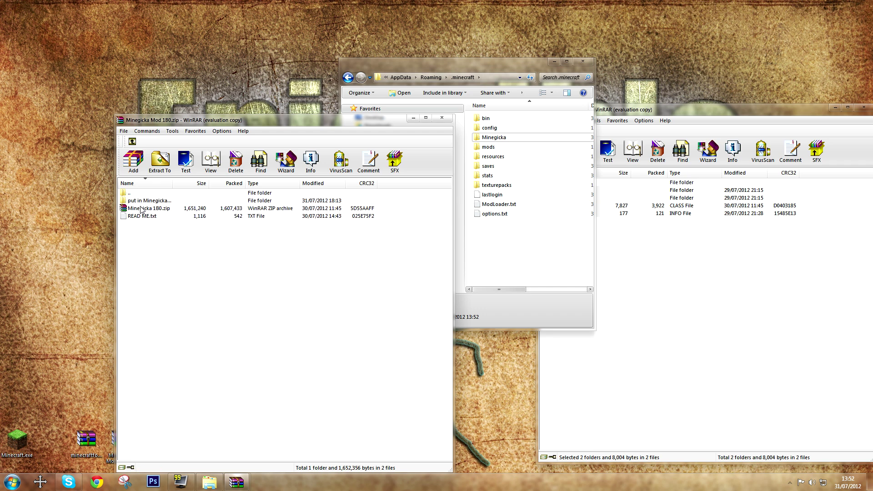
- Extract Quality.cfg and Minegicka.cfg from the mod archive's "put in Minegicka folder" directory into the new Minegicka folder
double_click(141, 204)
drag(150, 252, 150, 203)
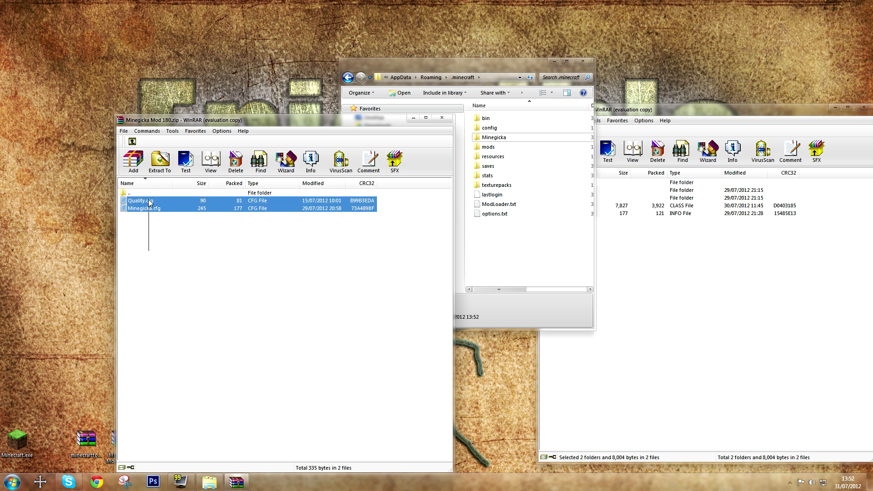
drag(214, 120, 163, 106)
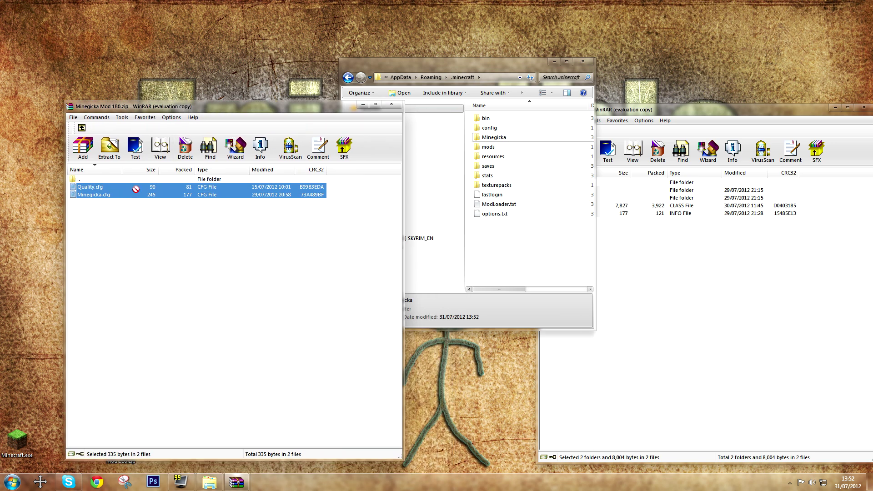
drag(136, 190, 512, 138)
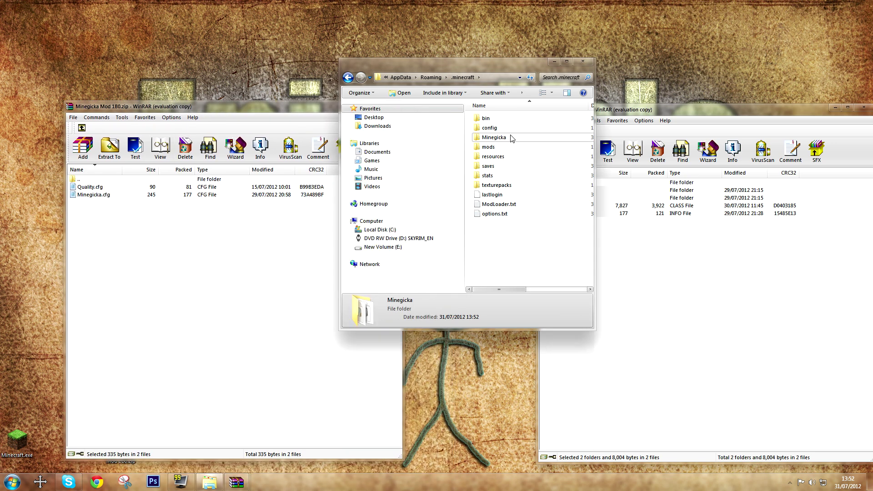
- Close both mod archives and the .minecraft folder window
click(395, 106)
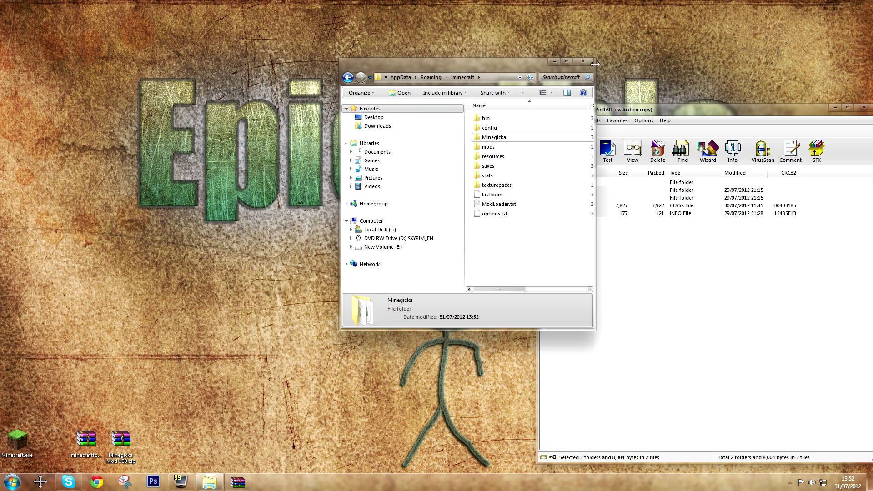
click(583, 61)
drag(751, 107, 598, 102)
click(708, 104)
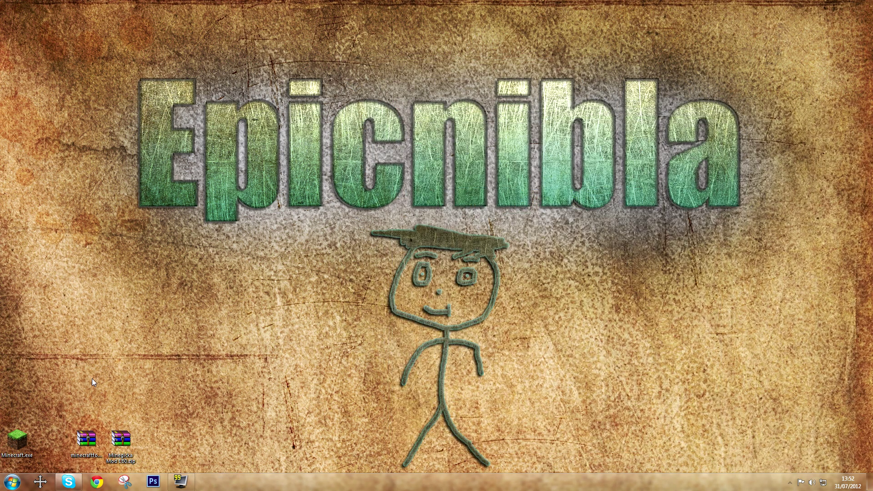
- Launch Minecraft from the desktop, log in with the remembered account, and show the singleplayer world list
double_click(26, 436)
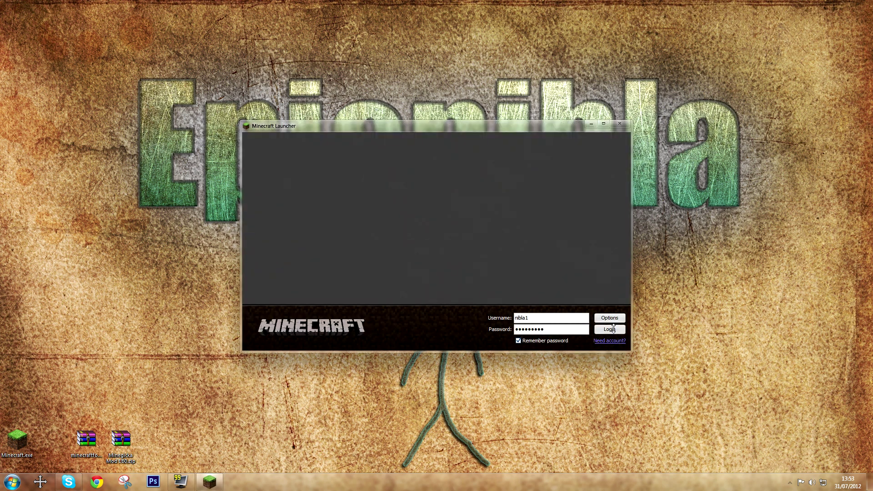
click(610, 329)
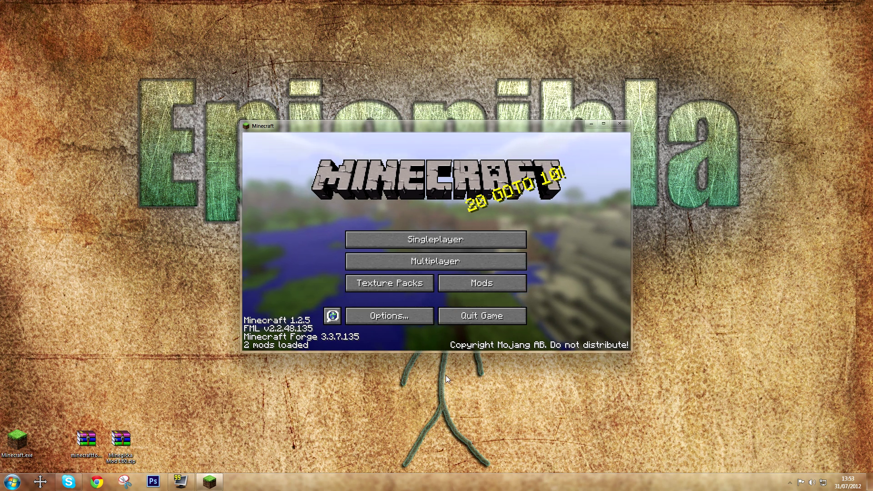
click(495, 240)
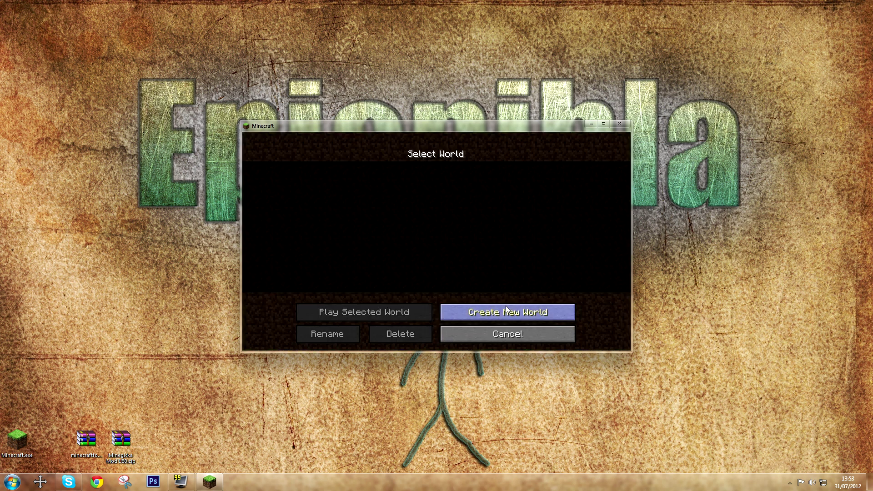
- Create a new singleplayer world named New World in Survival mode
click(482, 314)
click(444, 234)
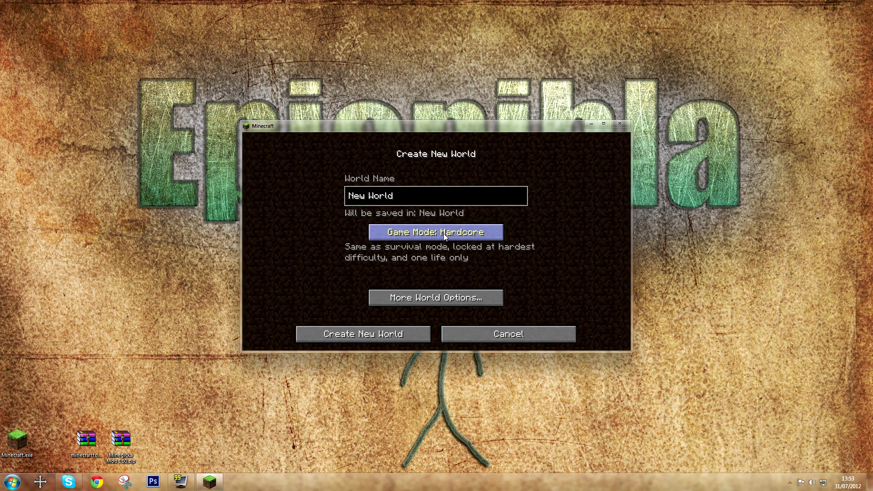
click(443, 233)
click(436, 232)
click(375, 336)
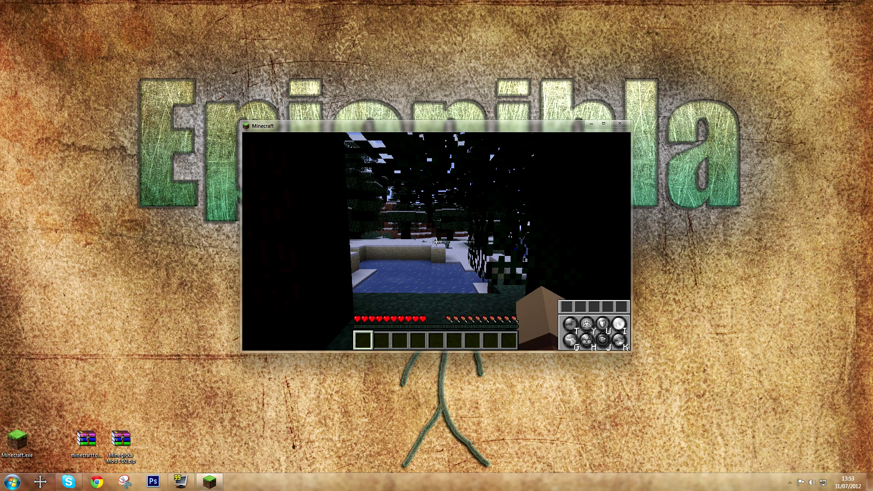
- Walk around the new world to examine the game with the Minegicka element overlay
key(w)
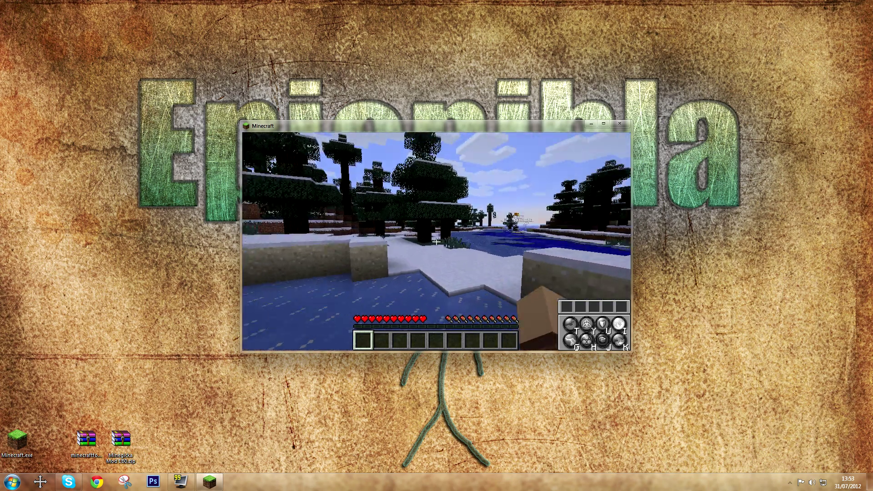
key(w)
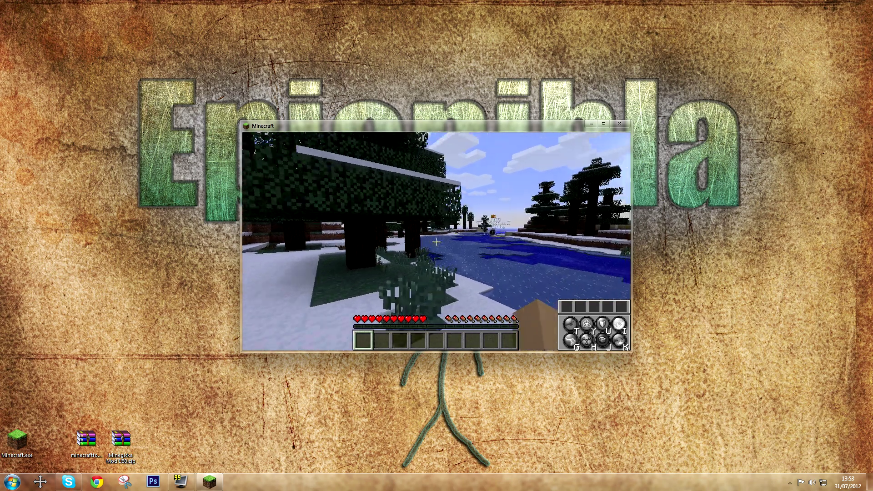
key(w)
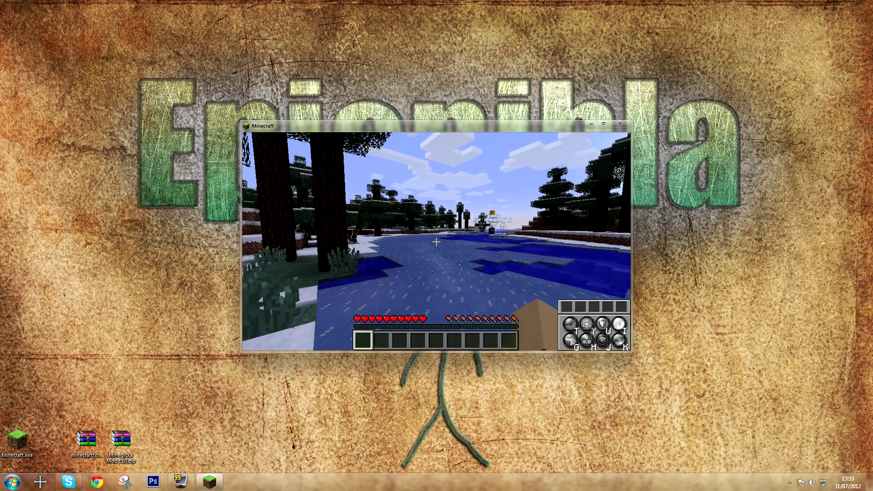
key(w)
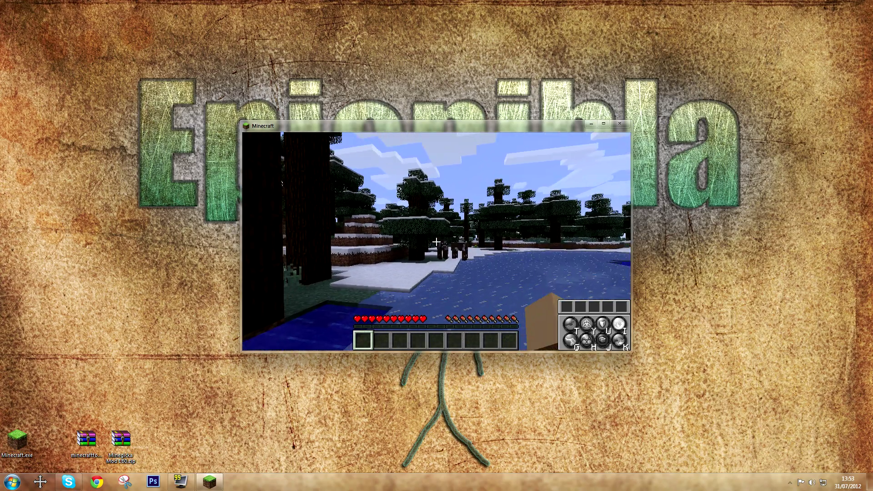
key(w)
key(w)
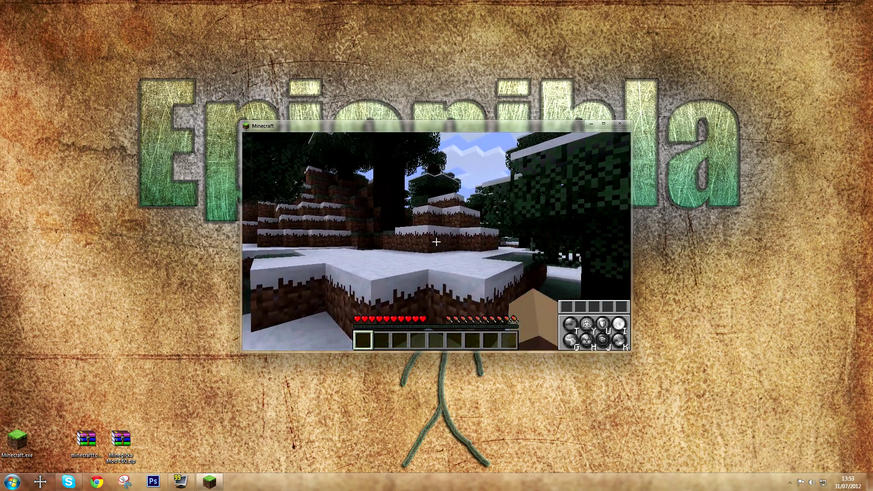
key(w)
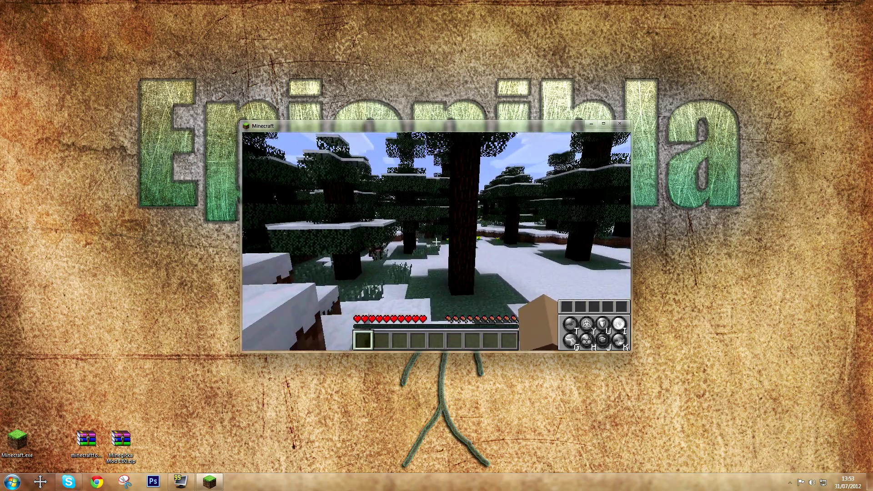
key(w)
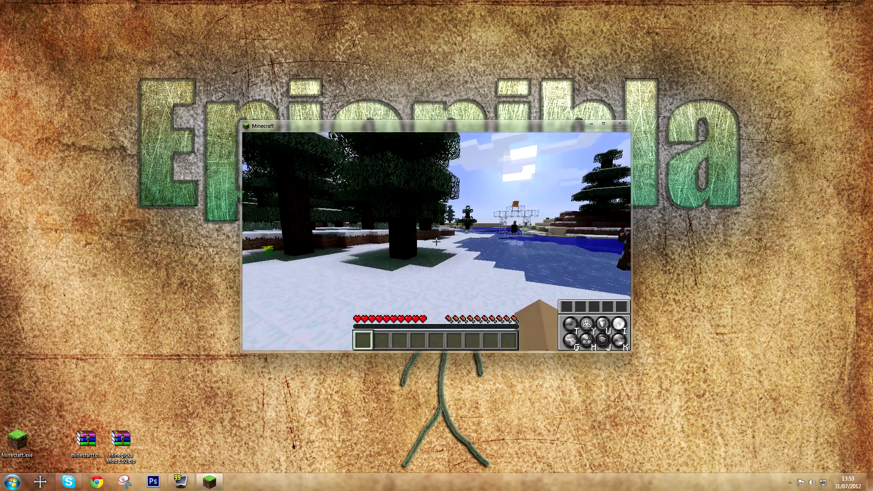